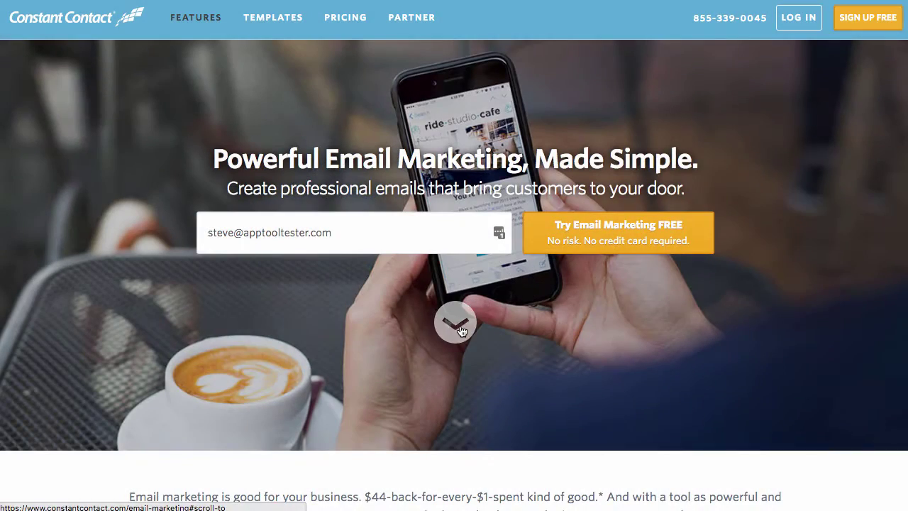
- Scroll the homepage down to bring the templates section into view
{"action": "left_click", "coordinate": [458, 324]}
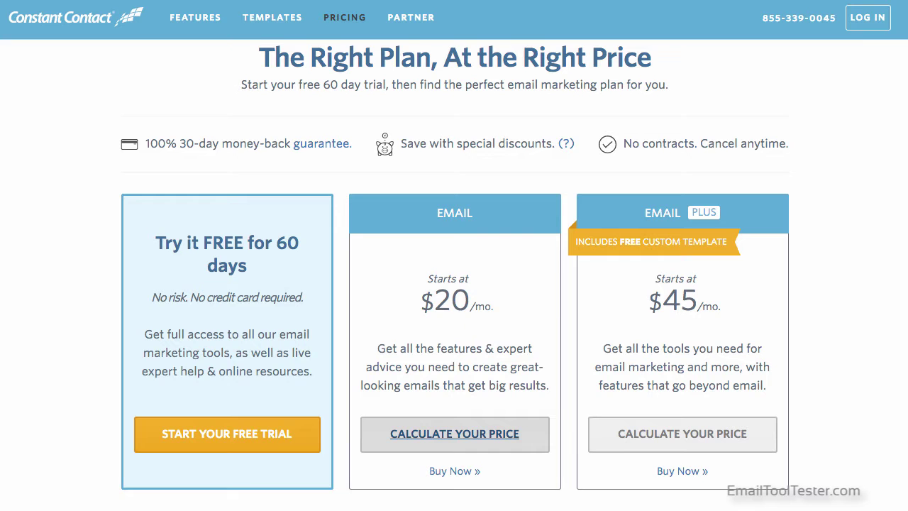
- Price the Email plan for 501 - 2,500, then 2,501 - 5,000, and finally 5,001 - 10,000 contacts
{"action": "left_click", "coordinate": [479, 440]}
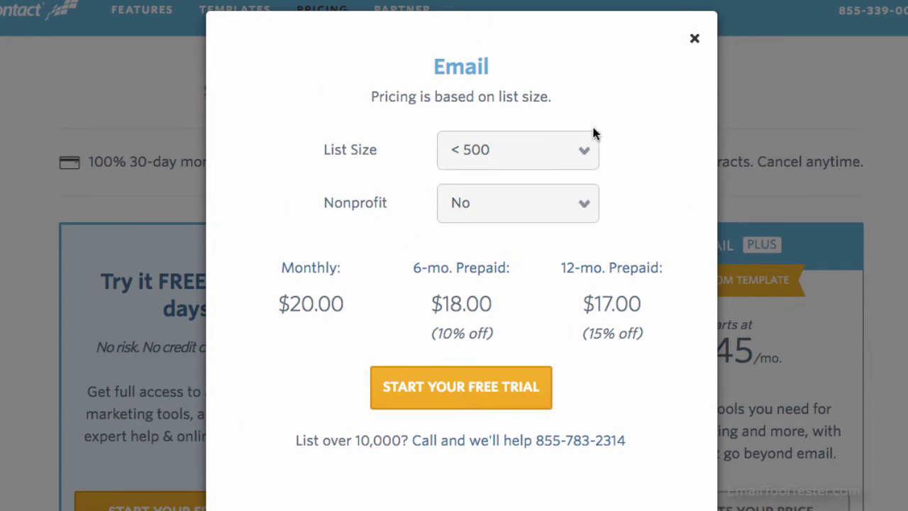
{"action": "left_click", "coordinate": [559, 131]}
{"action": "left_click", "coordinate": [578, 163]}
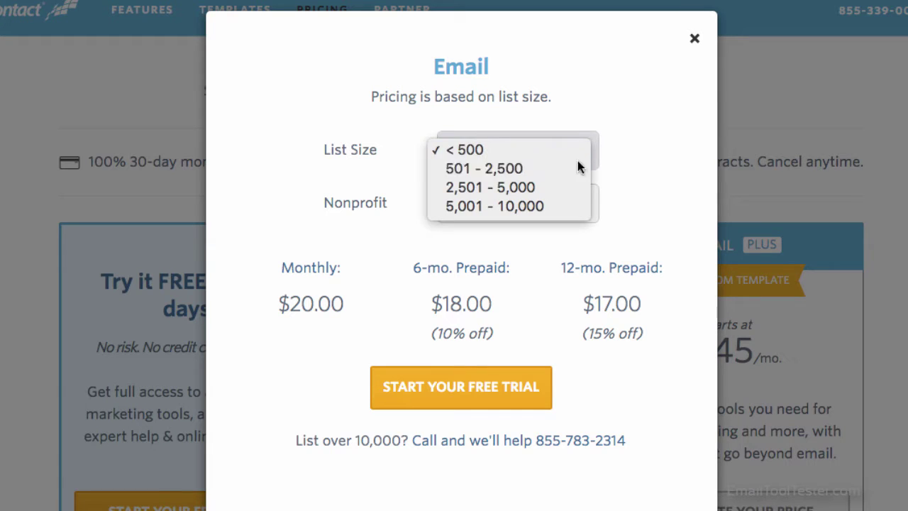
{"action": "left_click", "coordinate": [585, 151]}
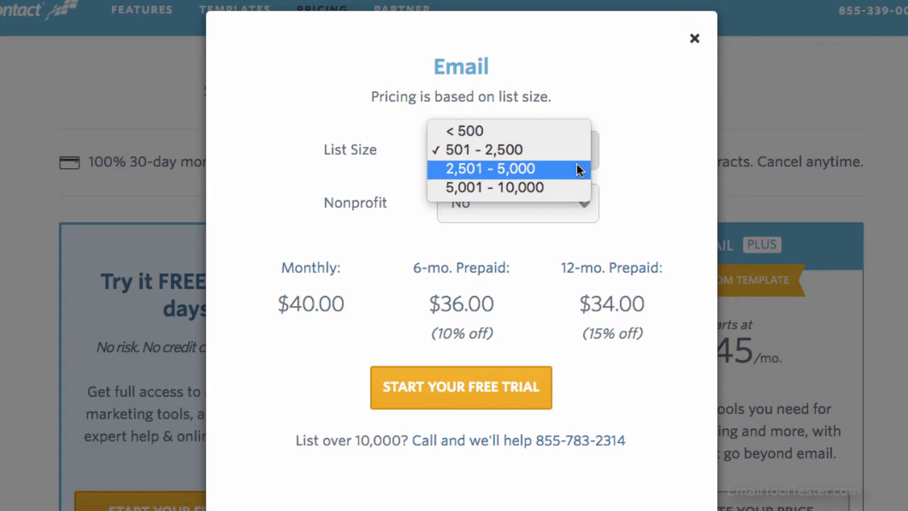
{"action": "left_click", "coordinate": [576, 167]}
{"action": "left_click", "coordinate": [585, 148]}
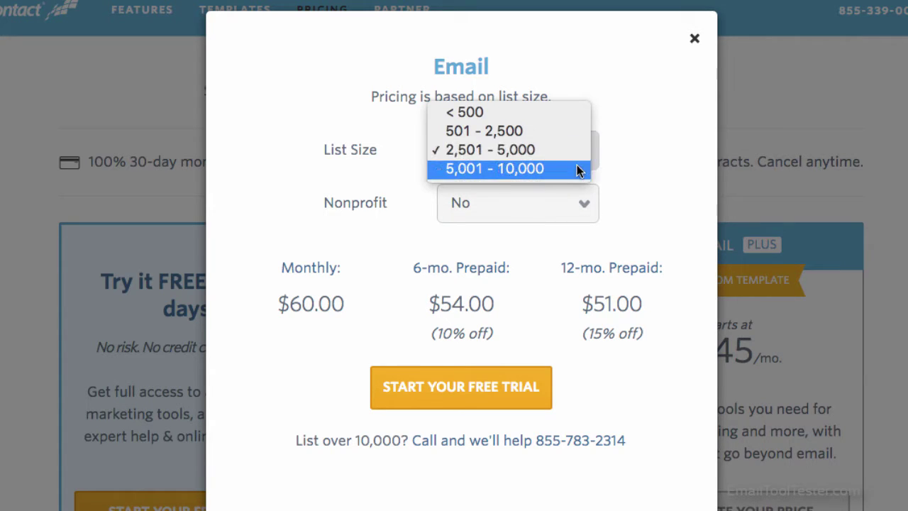
{"action": "left_click", "coordinate": [577, 169]}
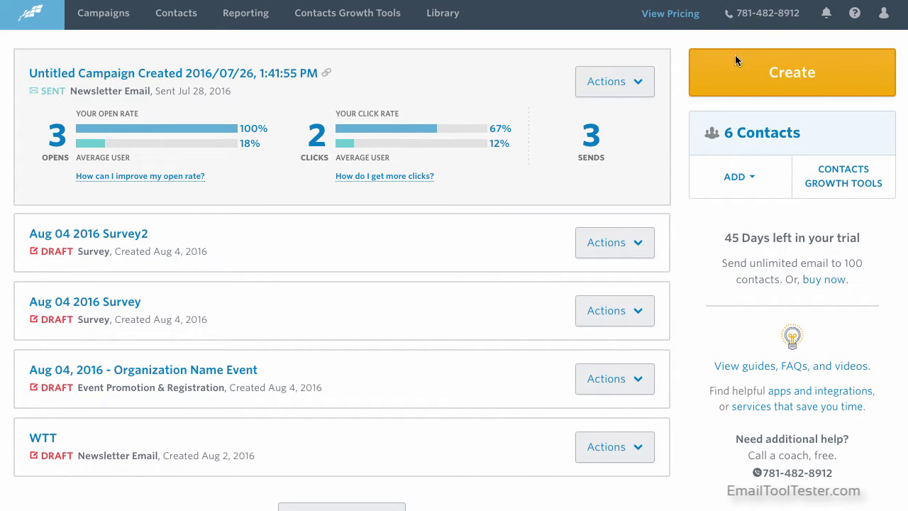
- Review the Actions menus of the sent newsletter and Survey2 draft, then start a new campaign
{"action": "left_click", "coordinate": [637, 84]}
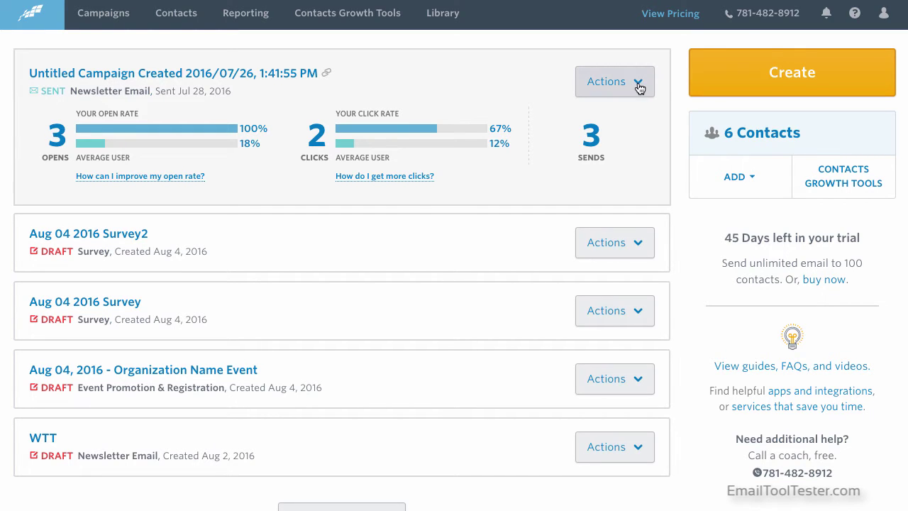
{"action": "left_click", "coordinate": [638, 84]}
{"action": "left_click", "coordinate": [640, 245]}
{"action": "left_click", "coordinate": [641, 245]}
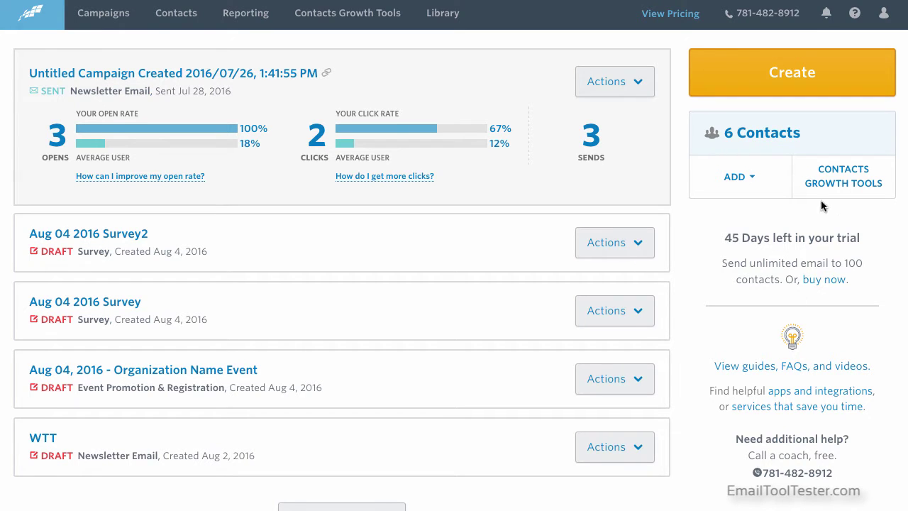
{"action": "left_click", "coordinate": [809, 86]}
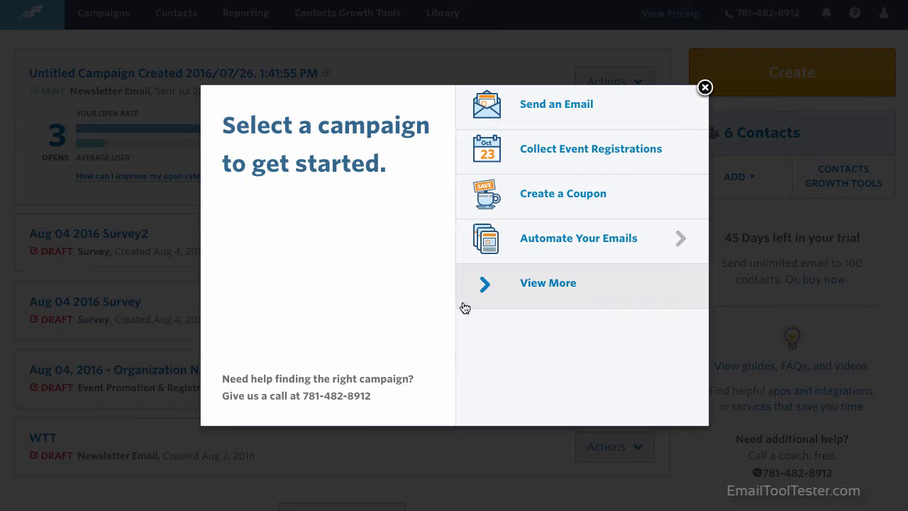
- Add a two-column image layout below News, Tutorials and Tips
{"action": "left_click", "coordinate": [487, 283]}
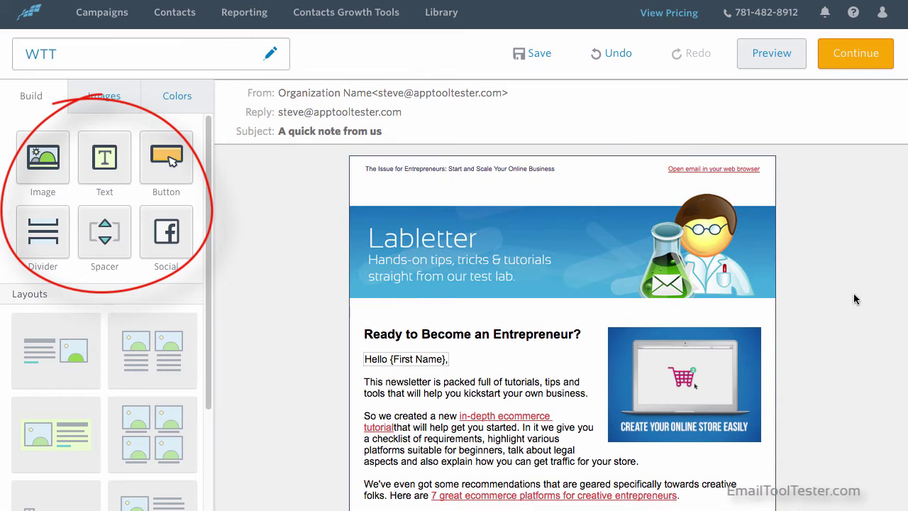
{"action": "scroll", "coordinate": [764, 284], "scroll_direction": "down", "scroll_amount": 5}
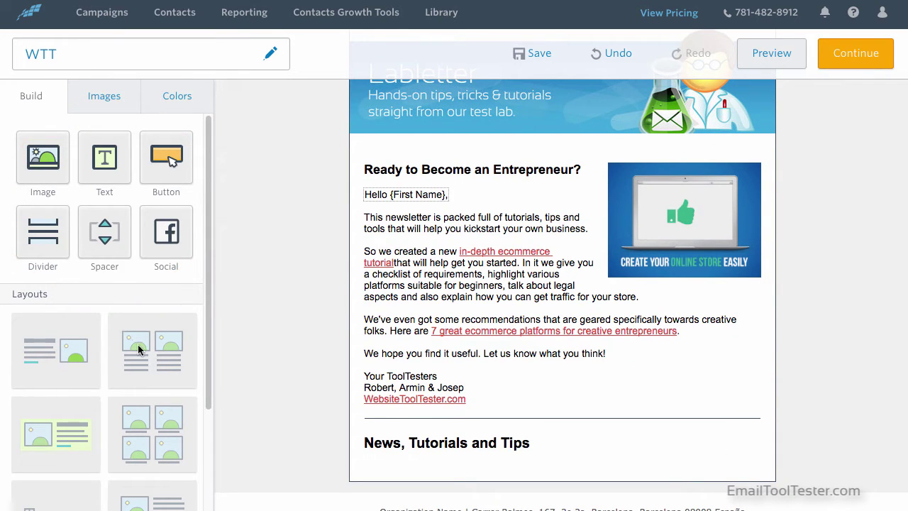
{"action": "left_click_drag", "start_coordinate": [147, 356], "coordinate": [421, 347]}
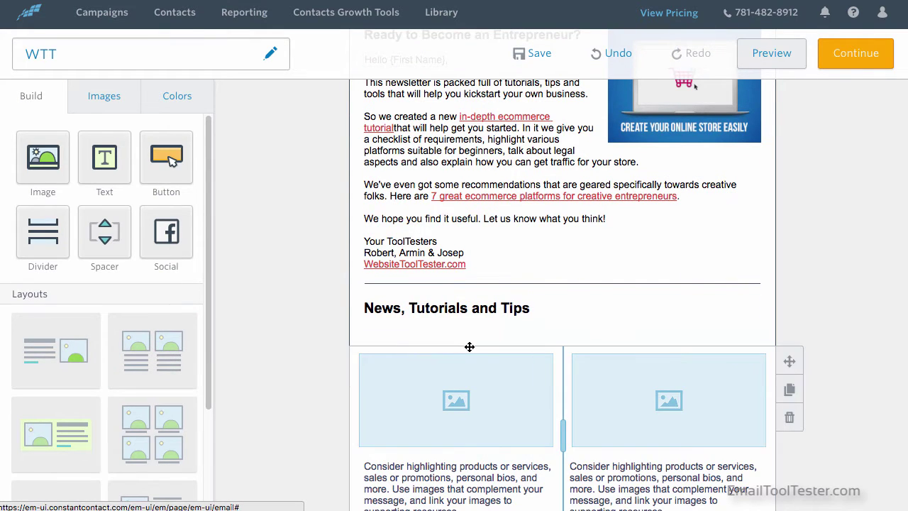
- Place email marketing.png from the library in the left column
{"action": "left_click", "coordinate": [461, 398]}
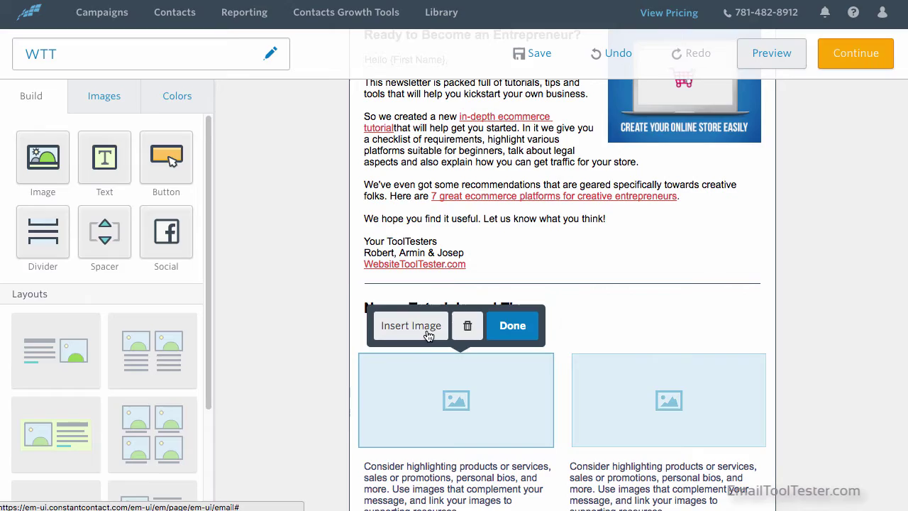
{"action": "left_click", "coordinate": [426, 333]}
{"action": "left_click", "coordinate": [300, 192]}
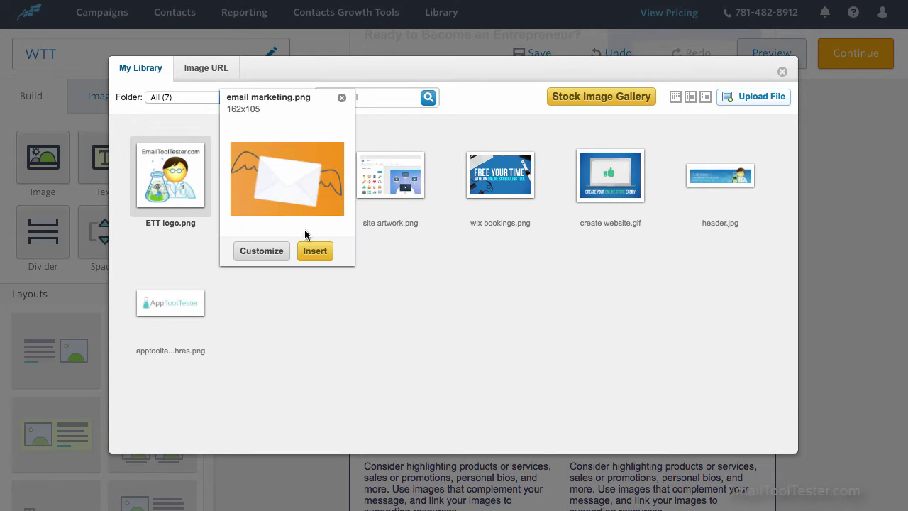
{"action": "left_click", "coordinate": [310, 247]}
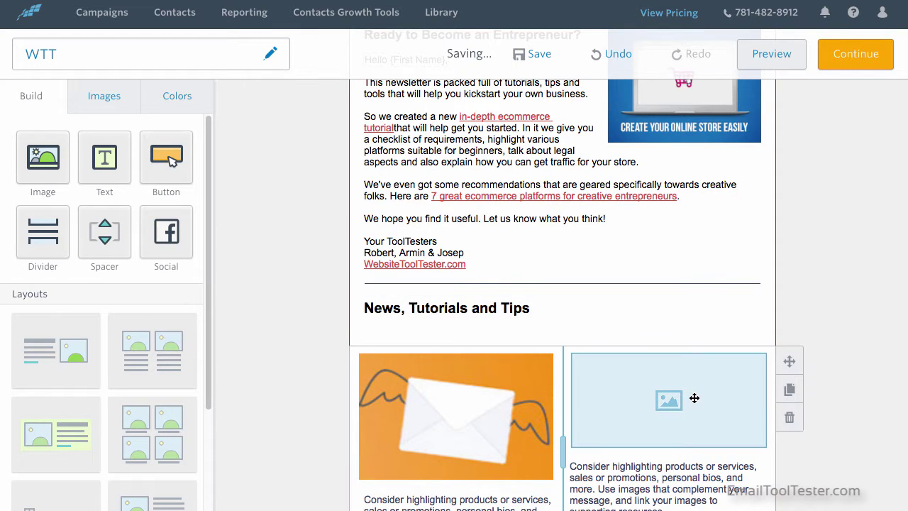
- Place wix bookings.png from the library in the right column
{"action": "left_click", "coordinate": [694, 398]}
{"action": "left_click", "coordinate": [635, 326]}
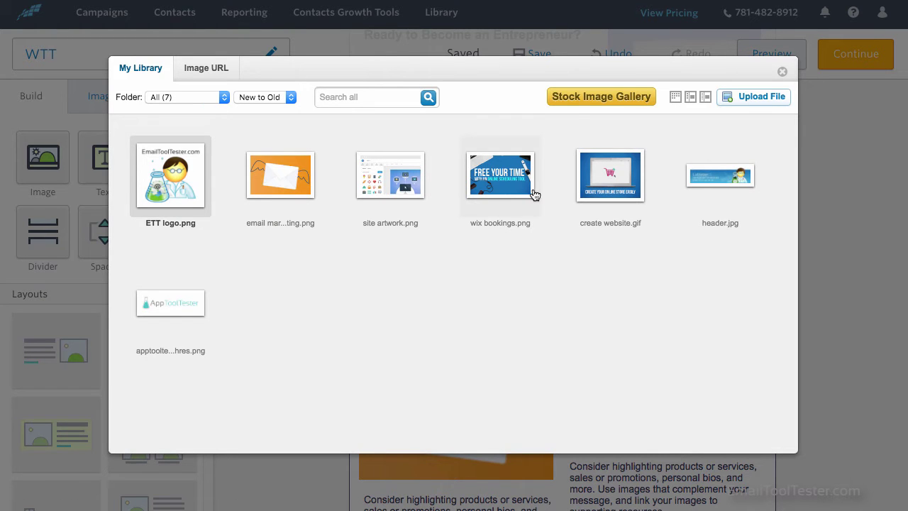
{"action": "left_click", "coordinate": [526, 187]}
{"action": "left_click", "coordinate": [525, 186]}
{"action": "left_click", "coordinate": [773, 438]}
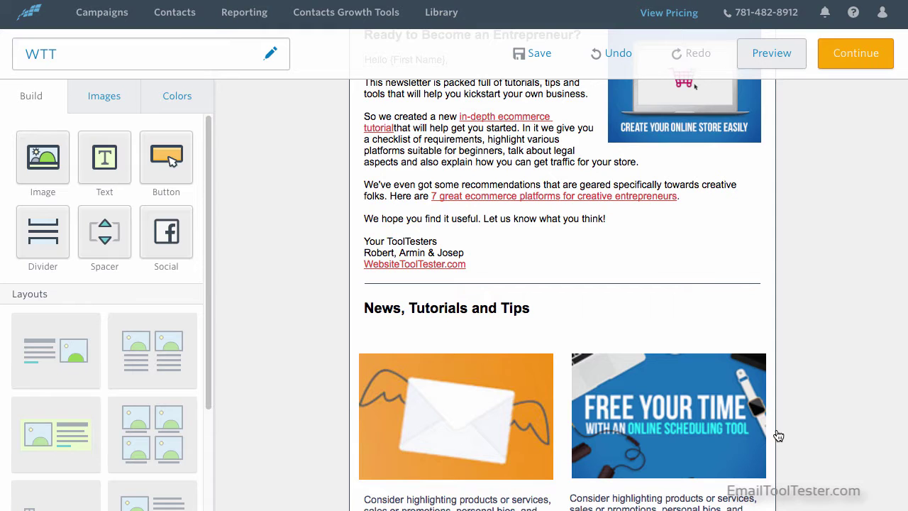
- Undo the latest edit and save the email
{"action": "scroll", "coordinate": [778, 436], "scroll_direction": "down", "scroll_amount": 3}
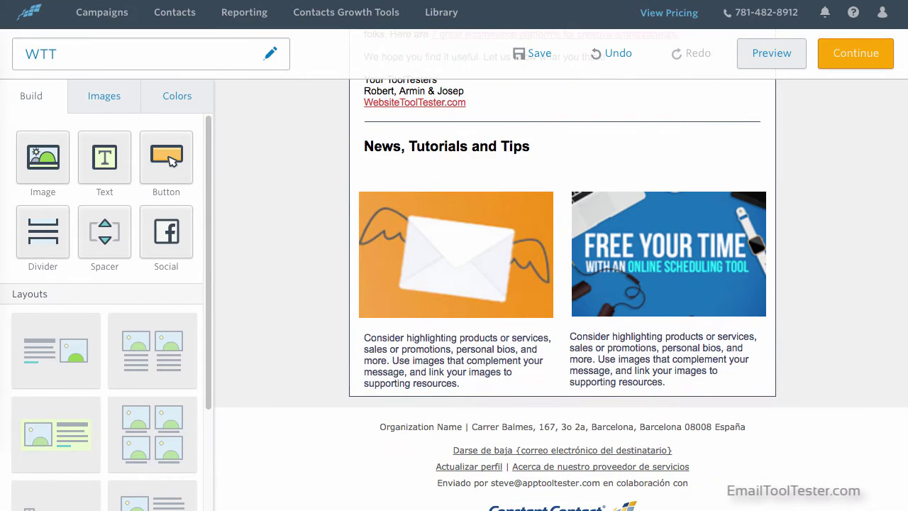
{"action": "left_click", "coordinate": [611, 53]}
{"action": "left_click", "coordinate": [872, 58]}
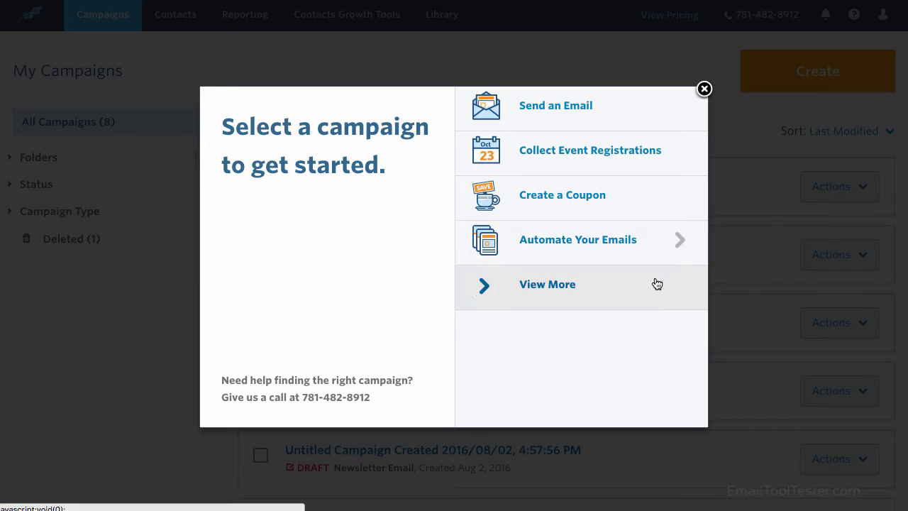
- View the Coupon, Downloadable Content and Sweepstakes sample Facebook promotions, ending on Sweepstakes
{"action": "left_click", "coordinate": [654, 284]}
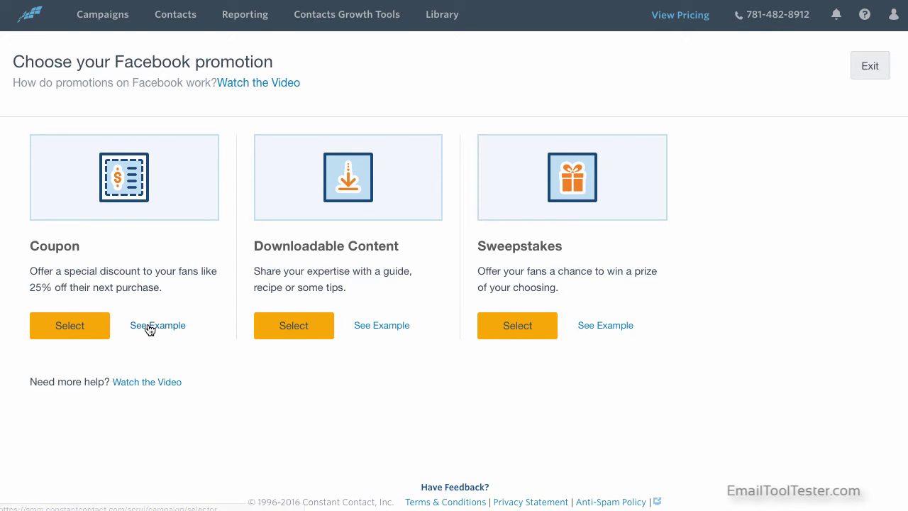
{"action": "left_click", "coordinate": [146, 326]}
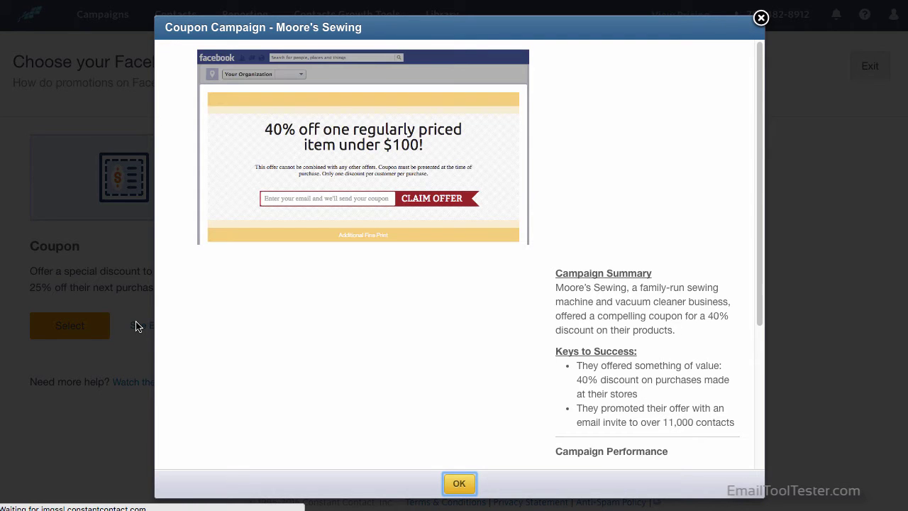
{"action": "left_click", "coordinate": [760, 17]}
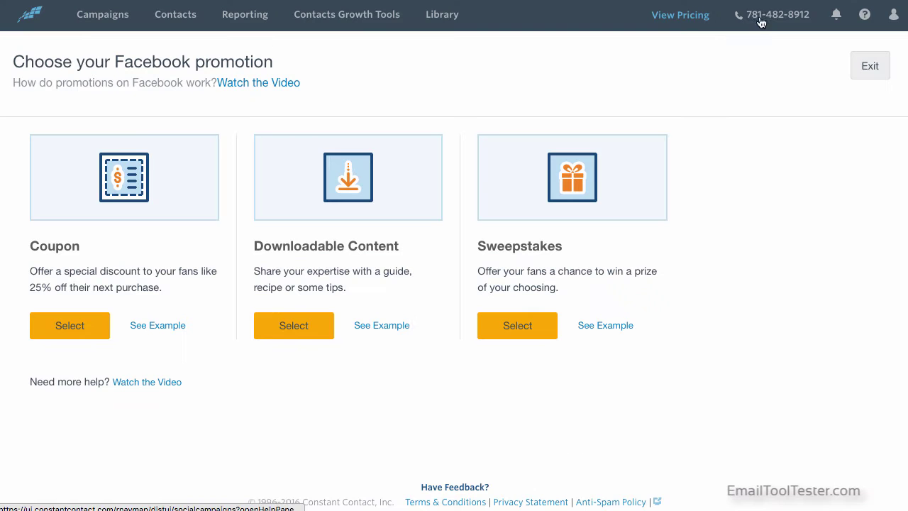
{"action": "left_click", "coordinate": [369, 327]}
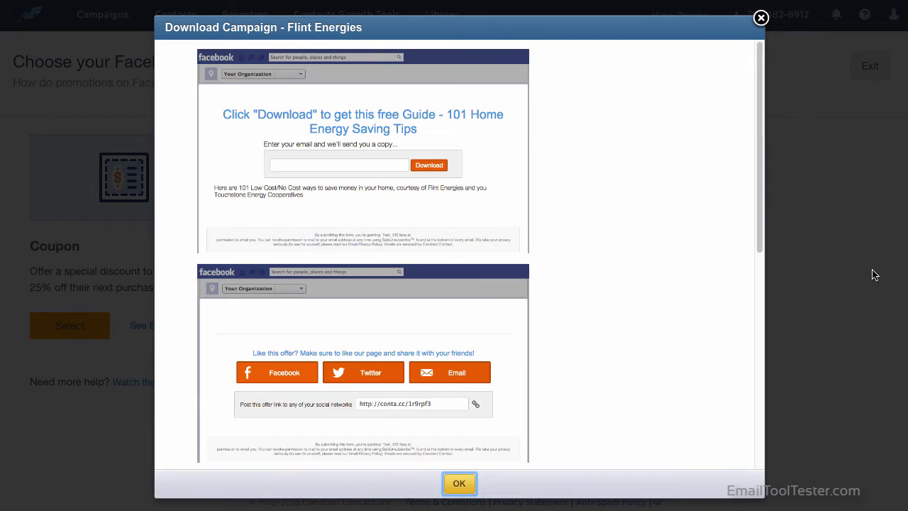
{"action": "left_click", "coordinate": [760, 17]}
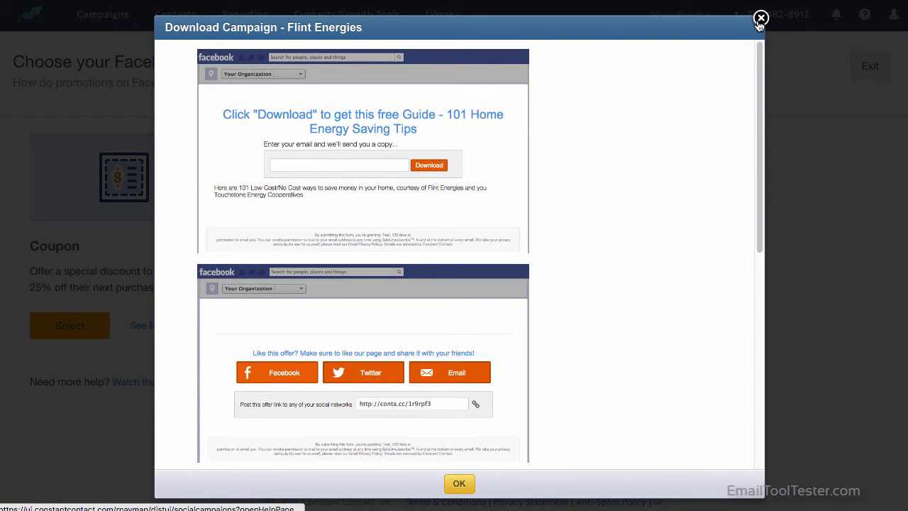
{"action": "left_click", "coordinate": [610, 326]}
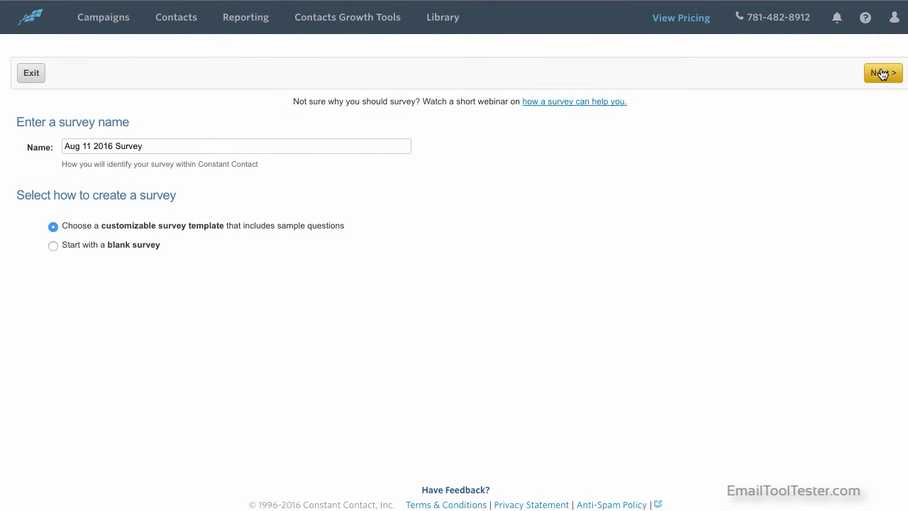
- Start the Aug 11 2016 Survey from the Event: Planning template under Event Planning & Feedback
{"action": "left_click", "coordinate": [881, 75]}
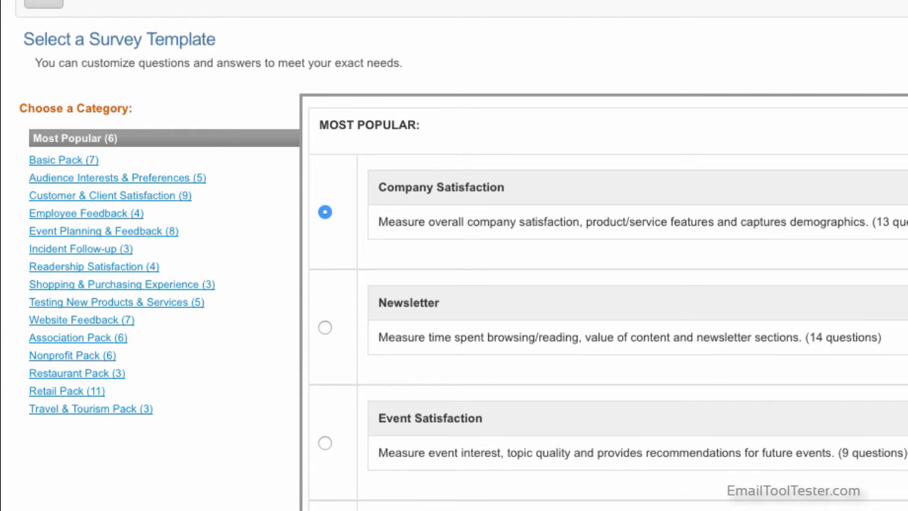
{"action": "left_click", "coordinate": [71, 179]}
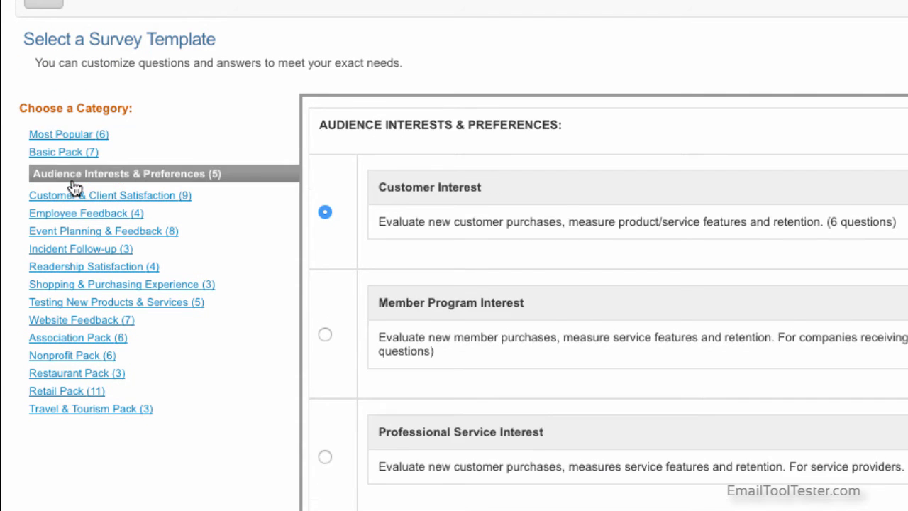
{"action": "left_click", "coordinate": [73, 232]}
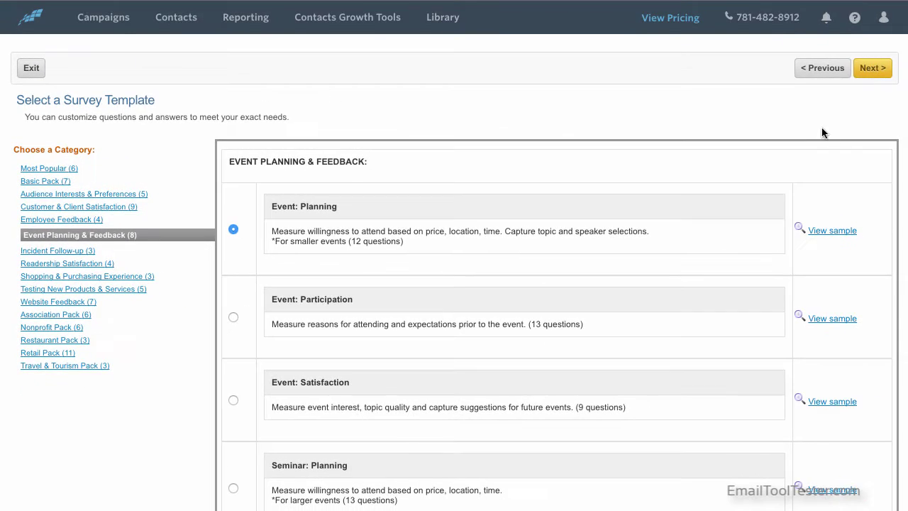
{"action": "left_click", "coordinate": [865, 68]}
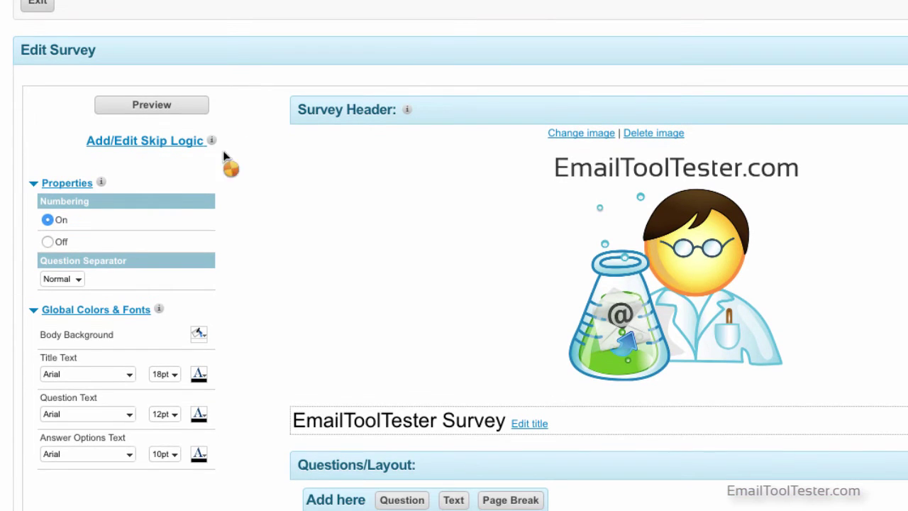
- Keep the title font as Arial and make the survey title text light cyan
{"action": "left_click", "coordinate": [99, 374]}
{"action": "left_click", "coordinate": [100, 374]}
{"action": "left_click", "coordinate": [199, 374]}
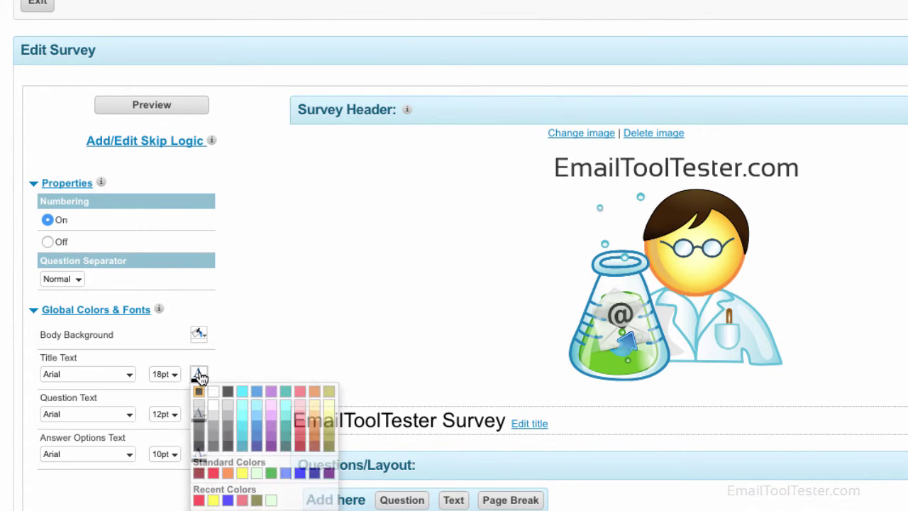
{"action": "left_click", "coordinate": [240, 407]}
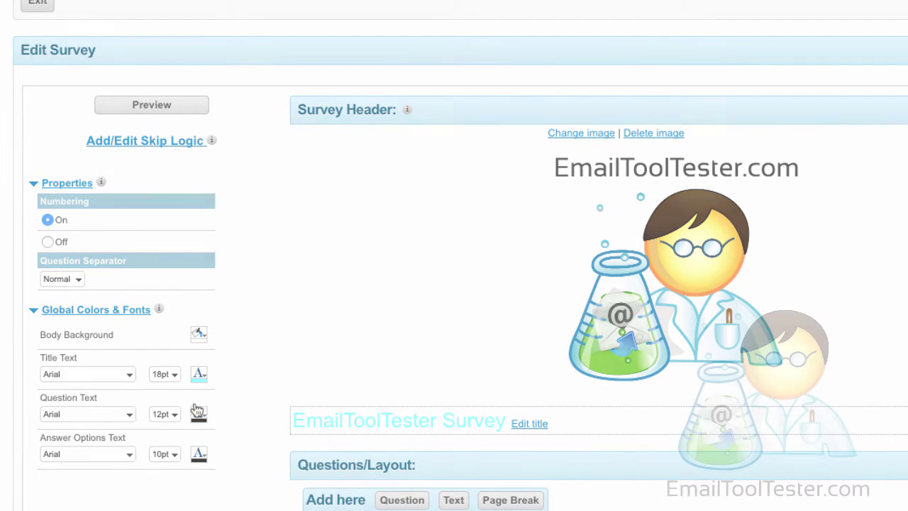